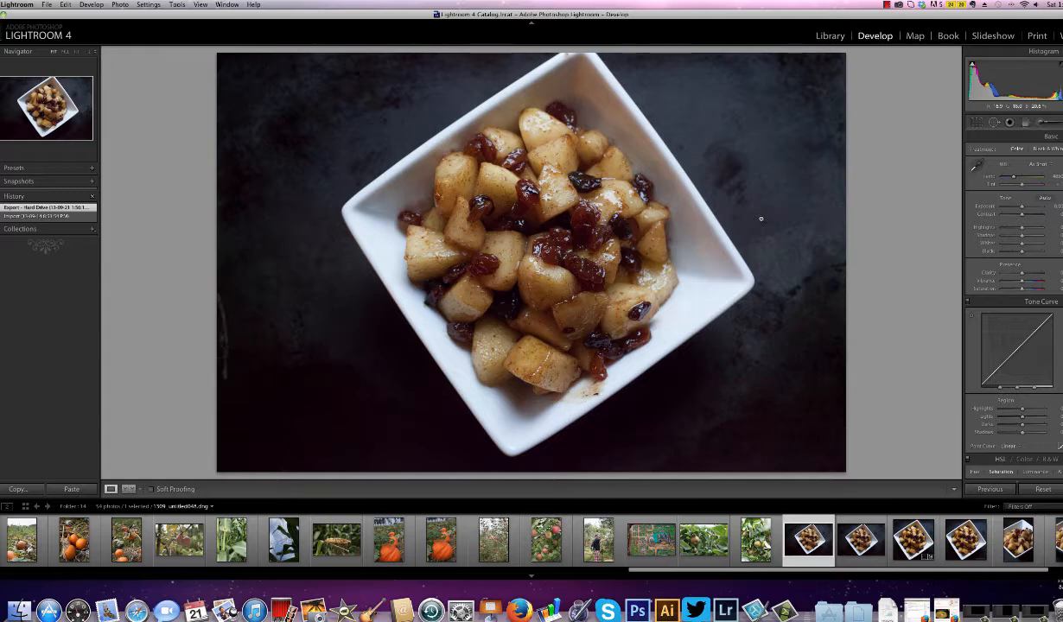
Open the export settings for the selected photo and start editing its watermark in the Watermark Editor.
key(super+shift+e)
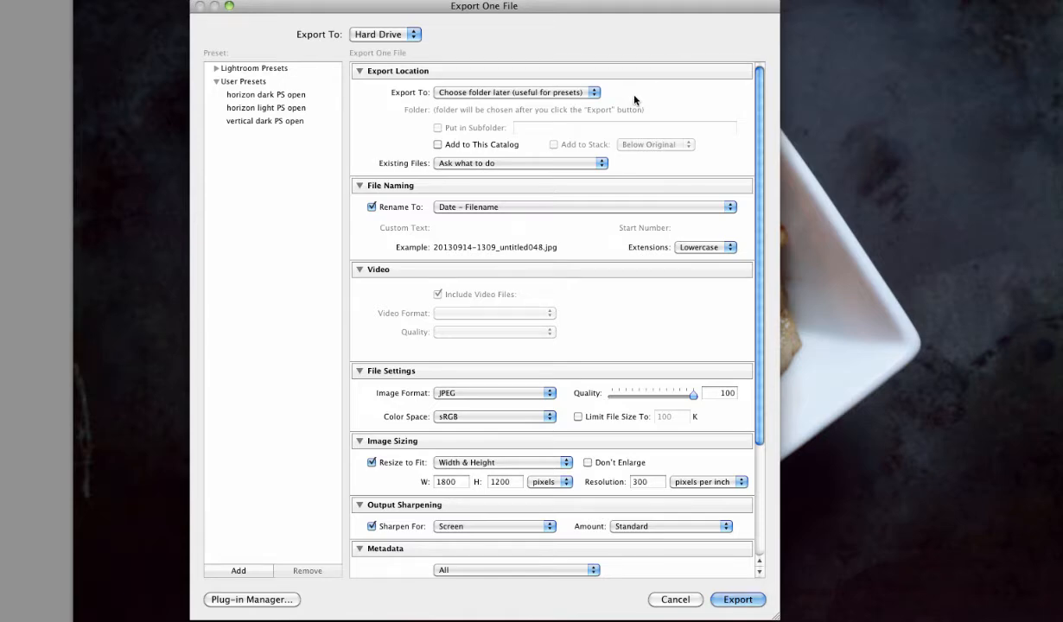
scroll(634, 100, down, 3)
scroll(634, 101, down, 6)
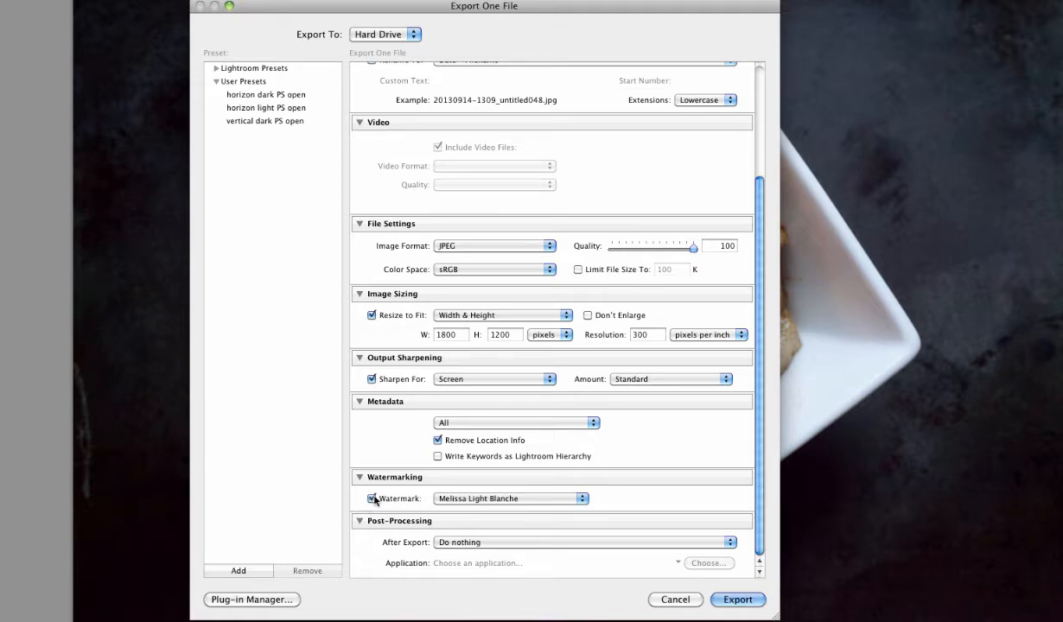
click(583, 499)
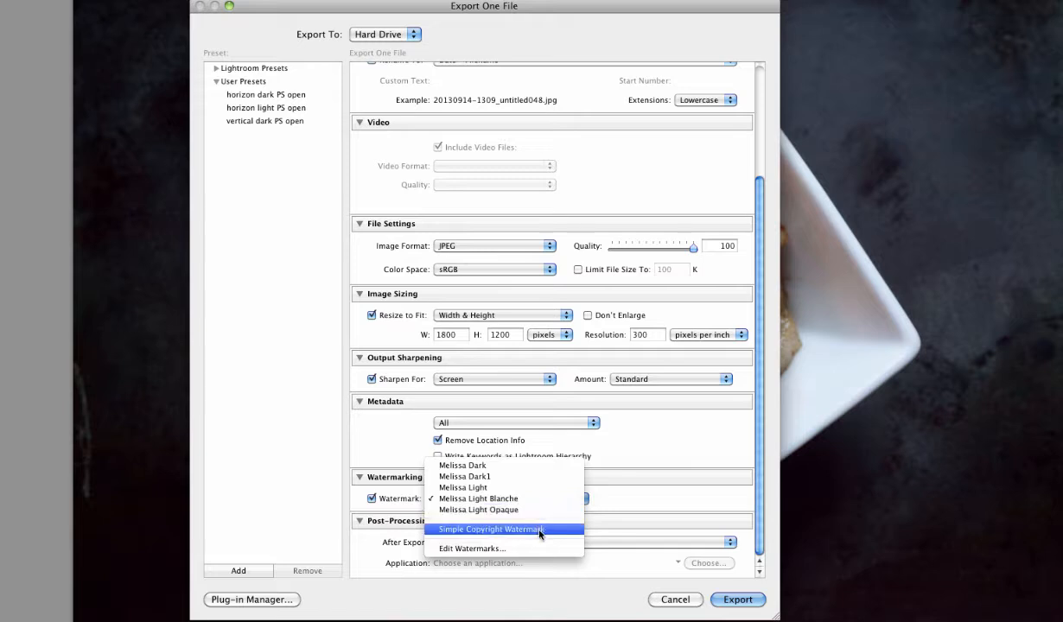
click(488, 549)
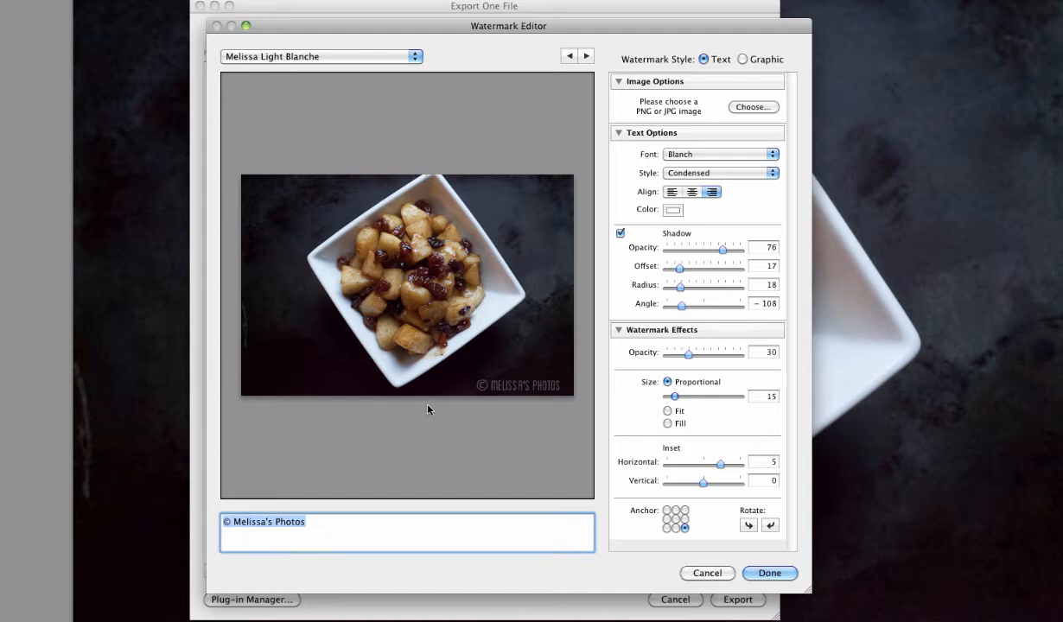
Change the watermark text to the copyright symbol followed by the photographer's full name.
click(324, 529)
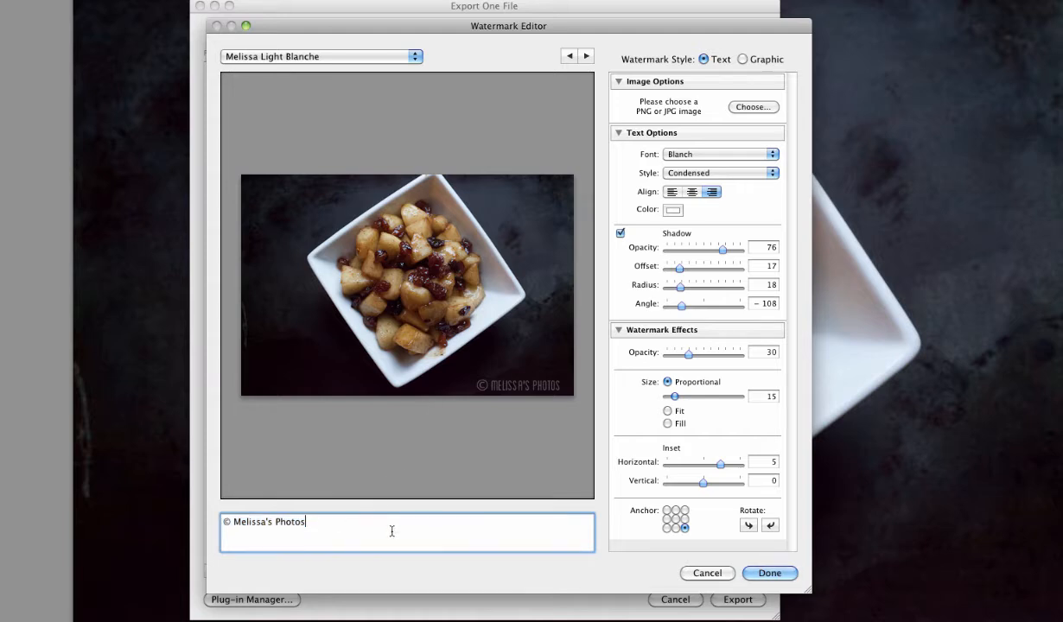
drag(313, 525, 226, 522)
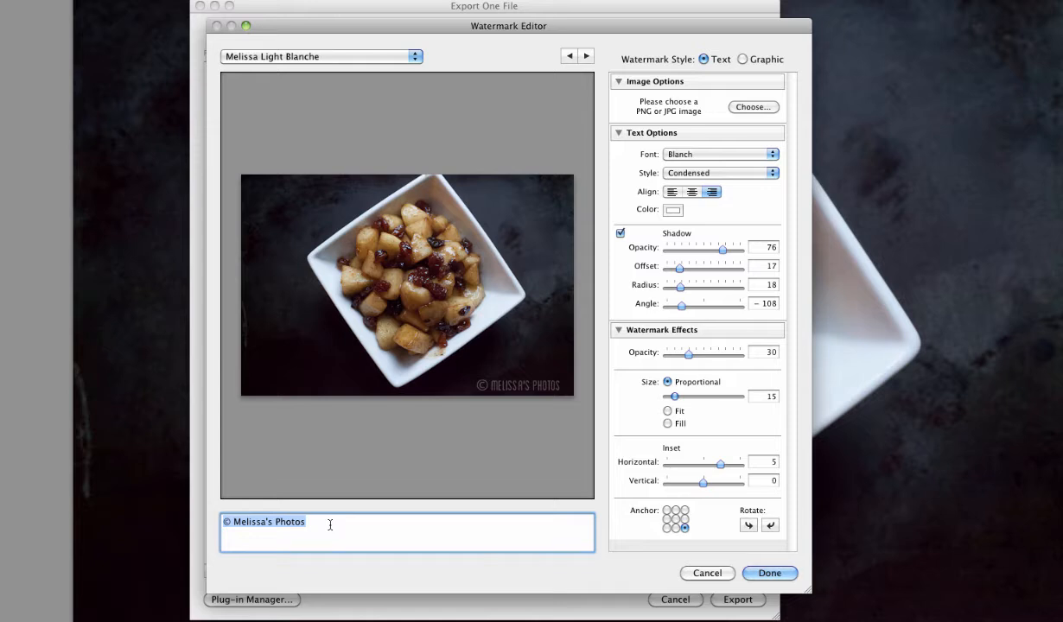
mouse_move(560, 406)
drag(315, 519, 267, 523)
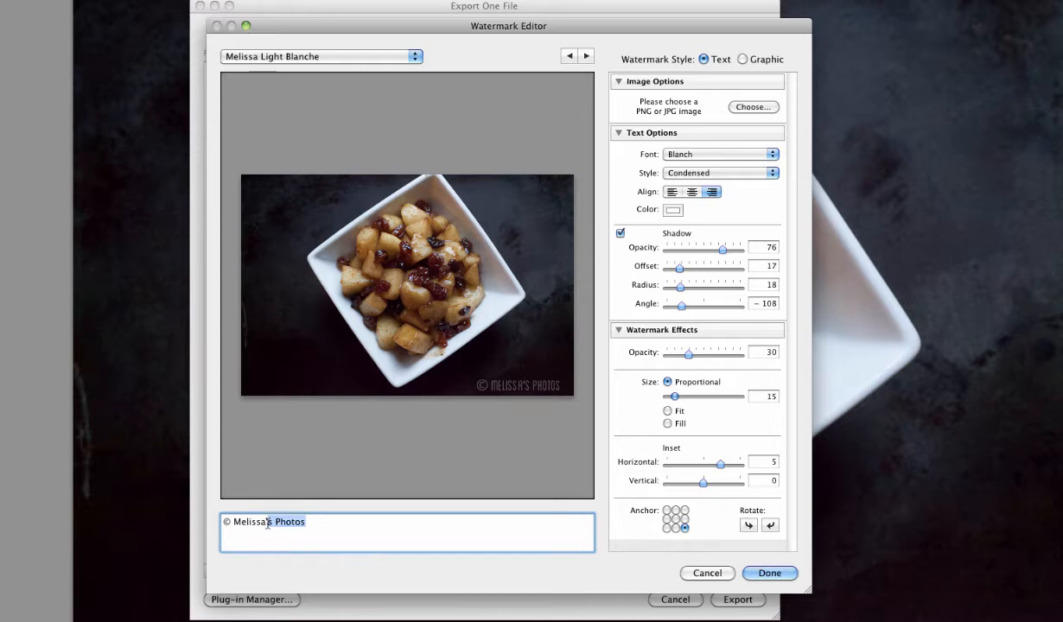
key(BackSpace)
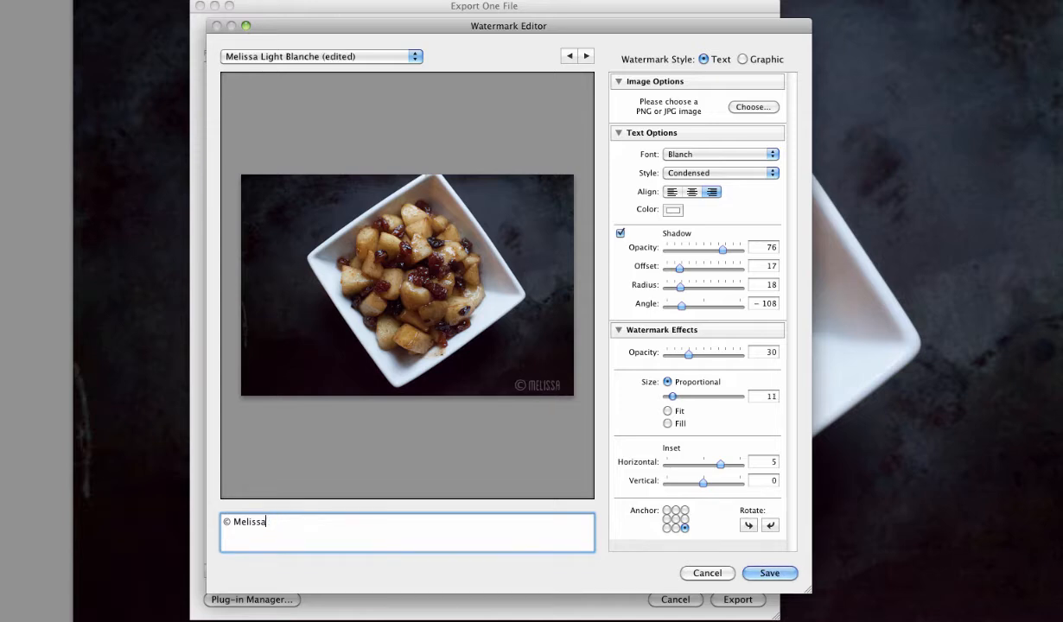
text(Hartf)
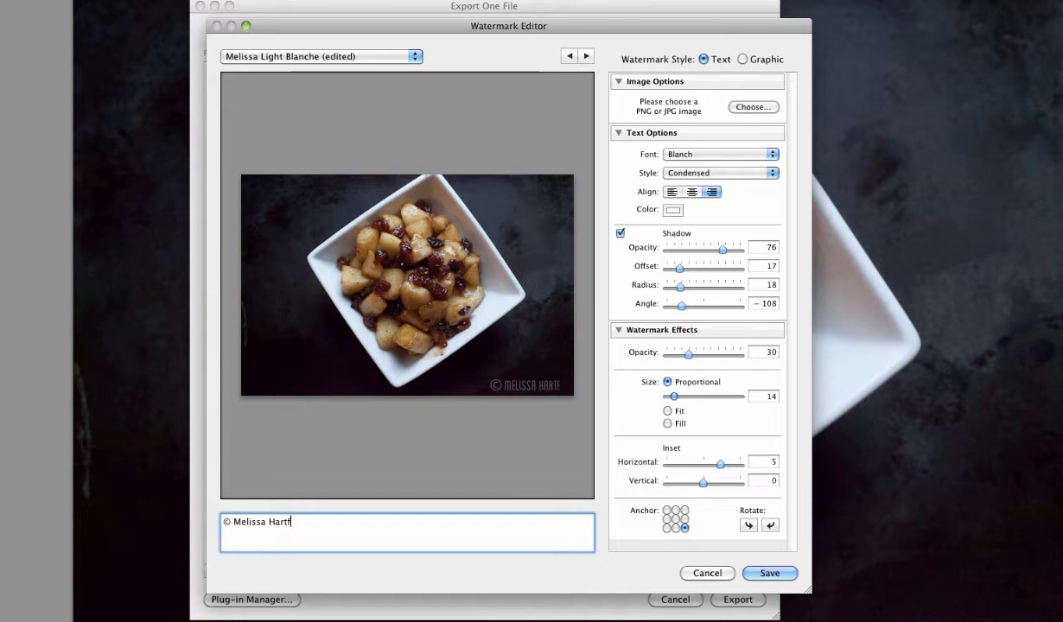
text(iel)
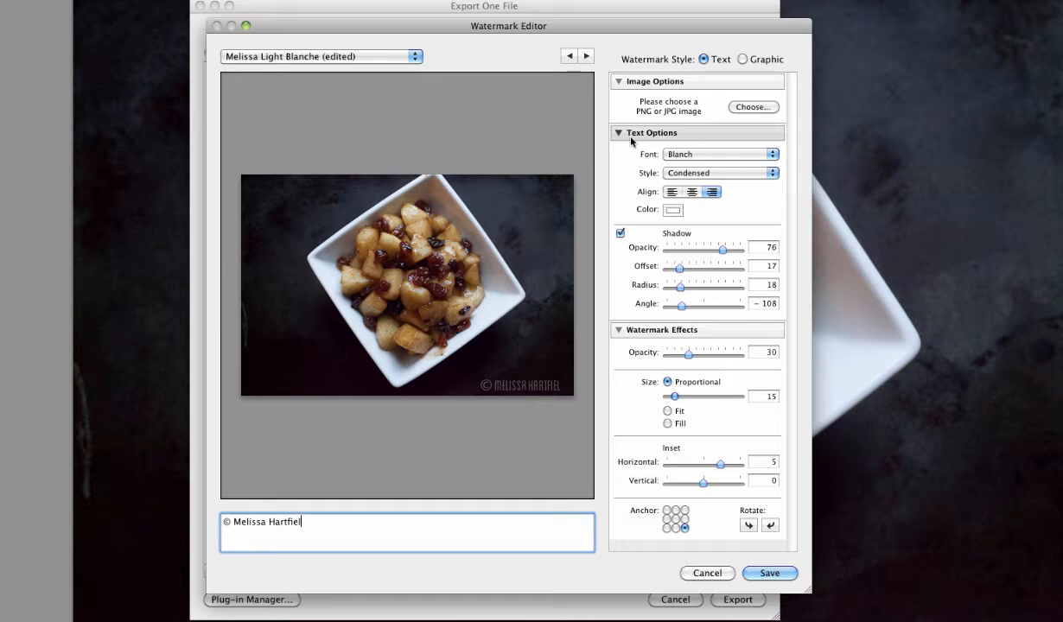
Set the watermark font to Century Gothic in Regular style and check the available text colors.
click(772, 154)
click(774, 159)
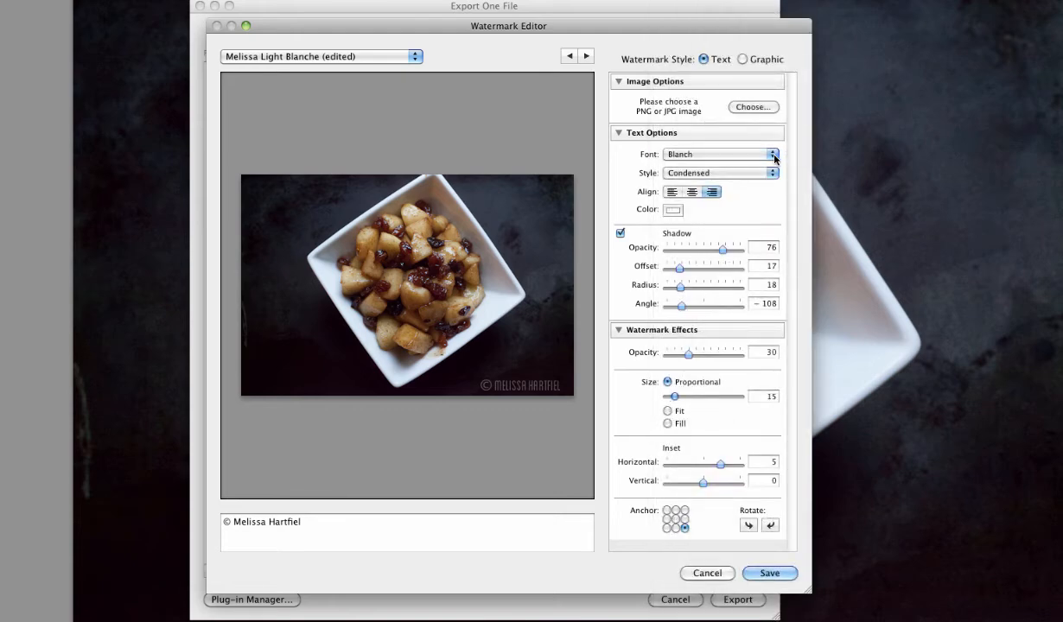
click(773, 155)
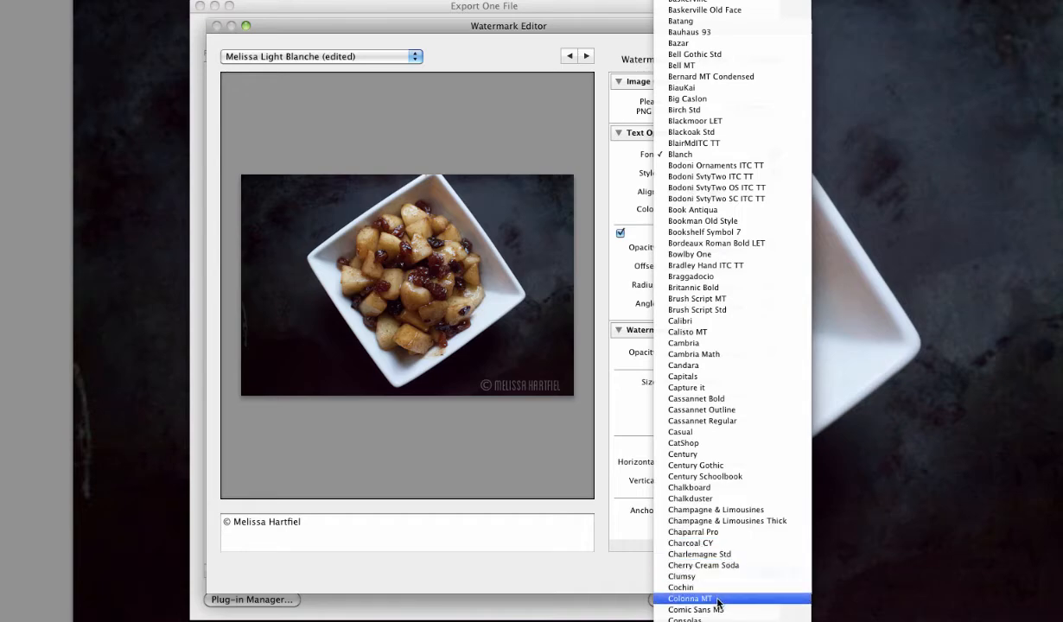
click(705, 466)
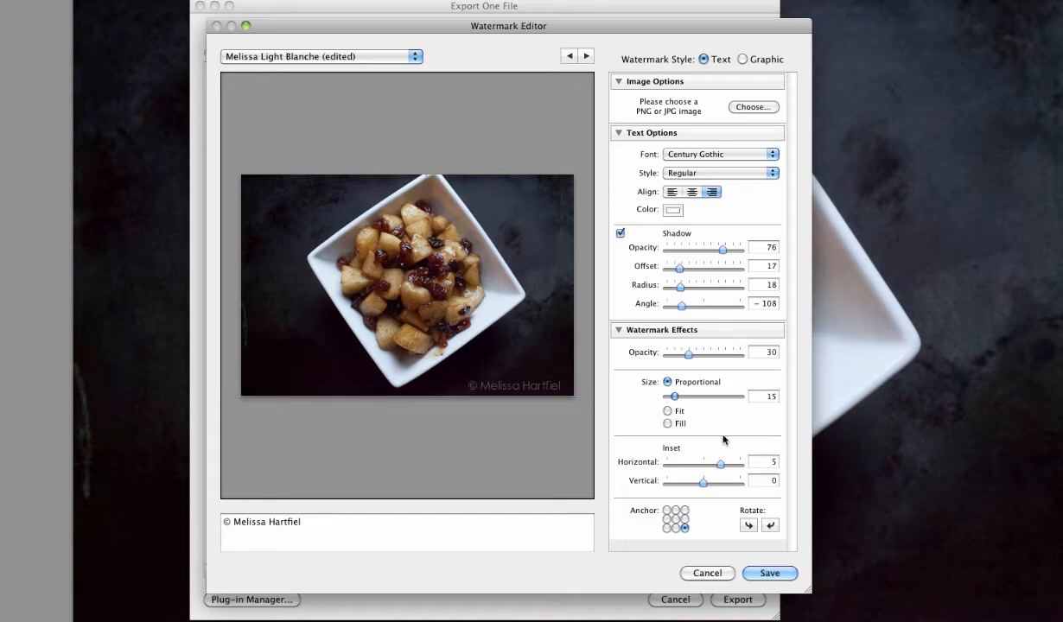
click(772, 174)
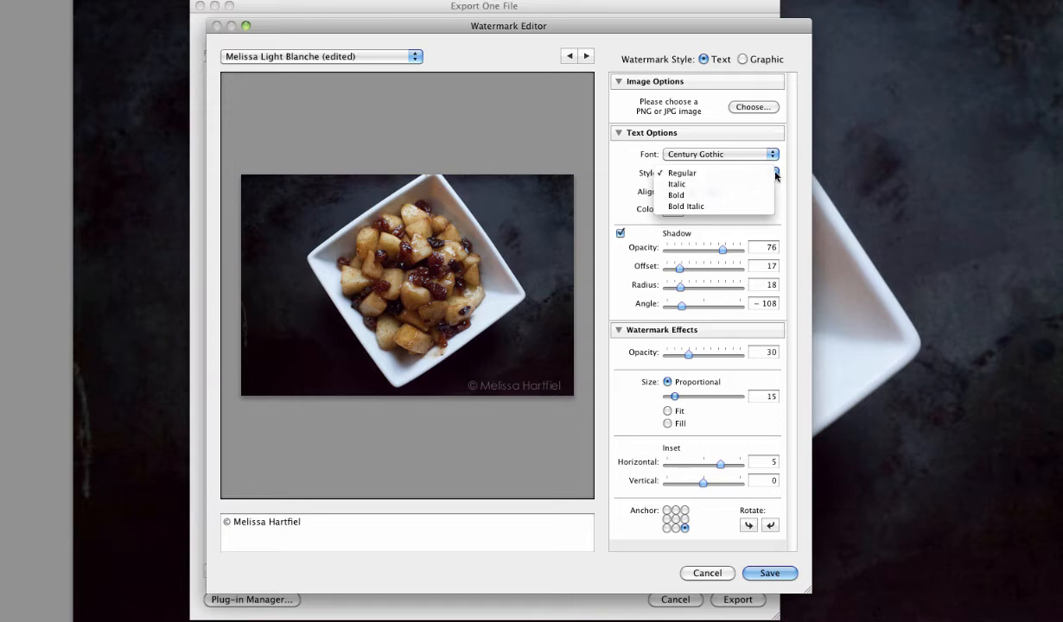
click(780, 182)
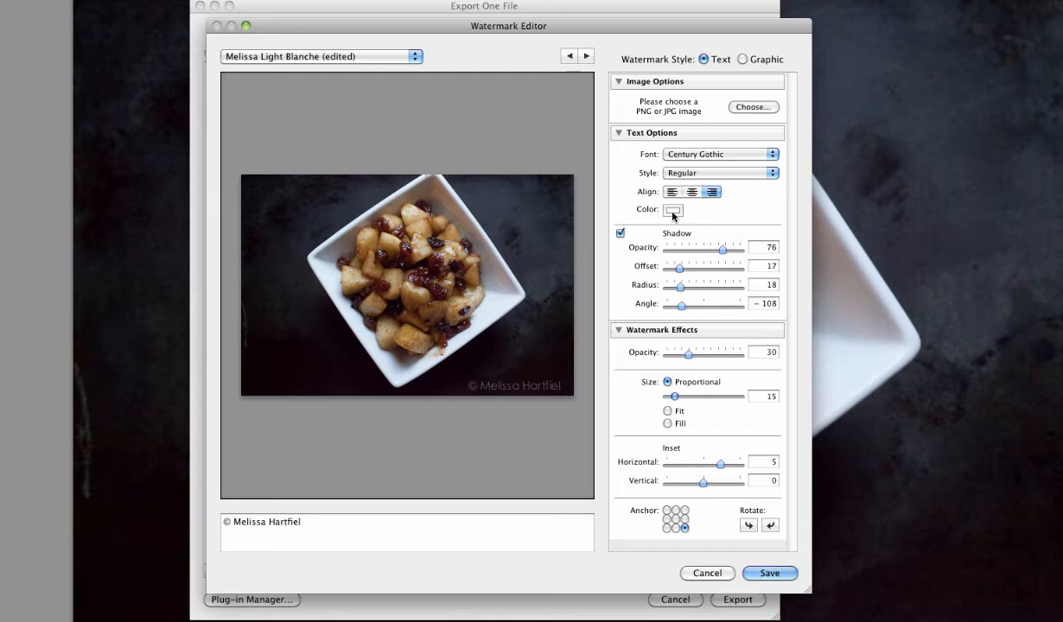
click(673, 210)
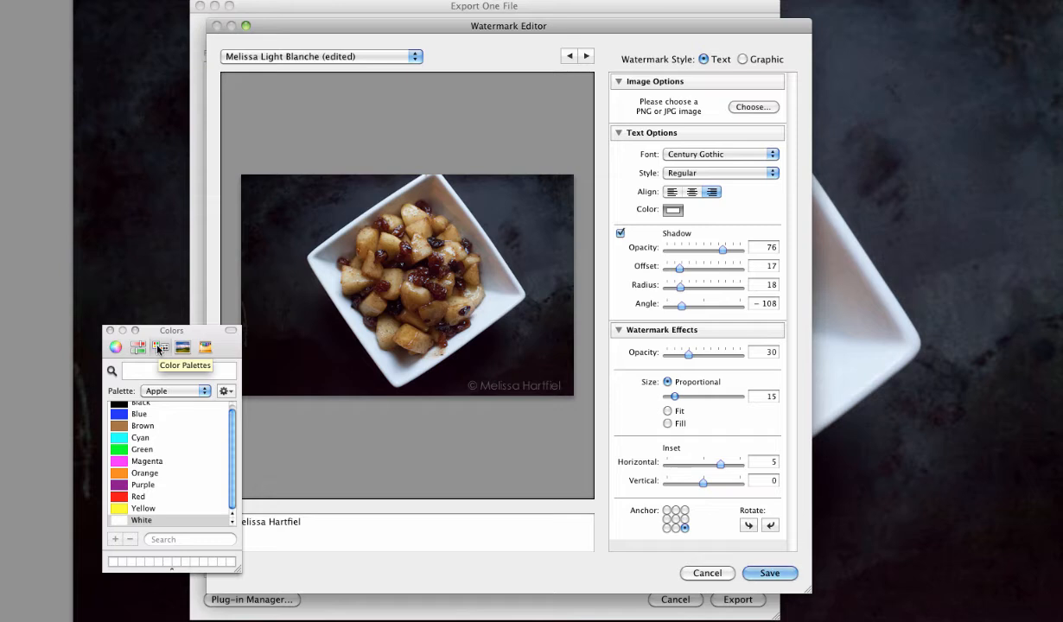
click(110, 331)
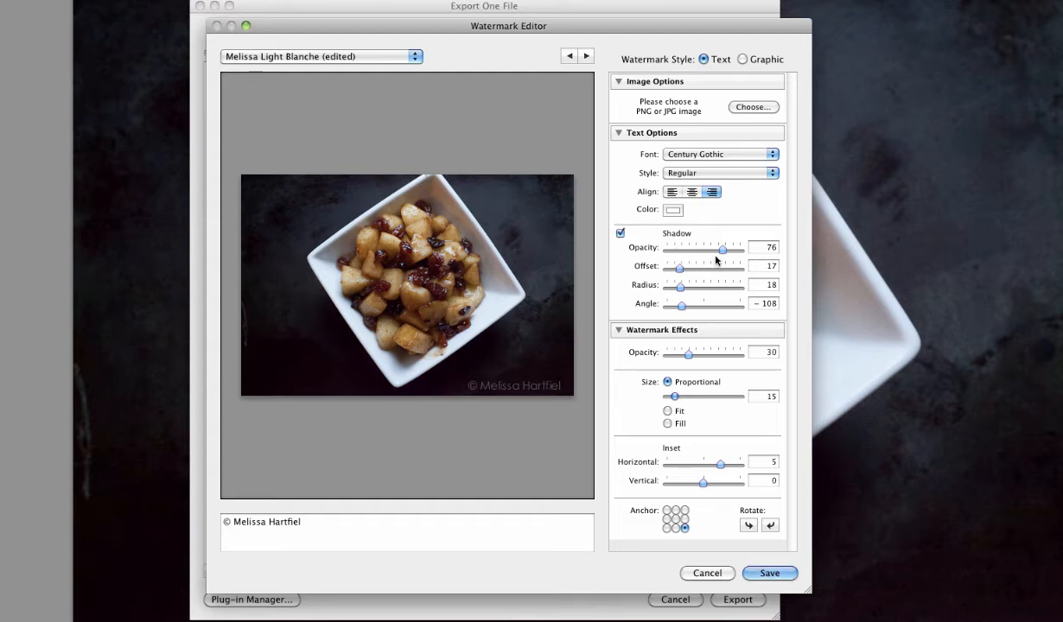
Set the shadow opacity to 74, the watermark opacity to 25 and the proportional size to 11.
mouse_move(722, 249)
mouse_down()
mouse_move(687, 250)
mouse_move(737, 248)
mouse_move(720, 248)
mouse_up()
drag(689, 356, 744, 359)
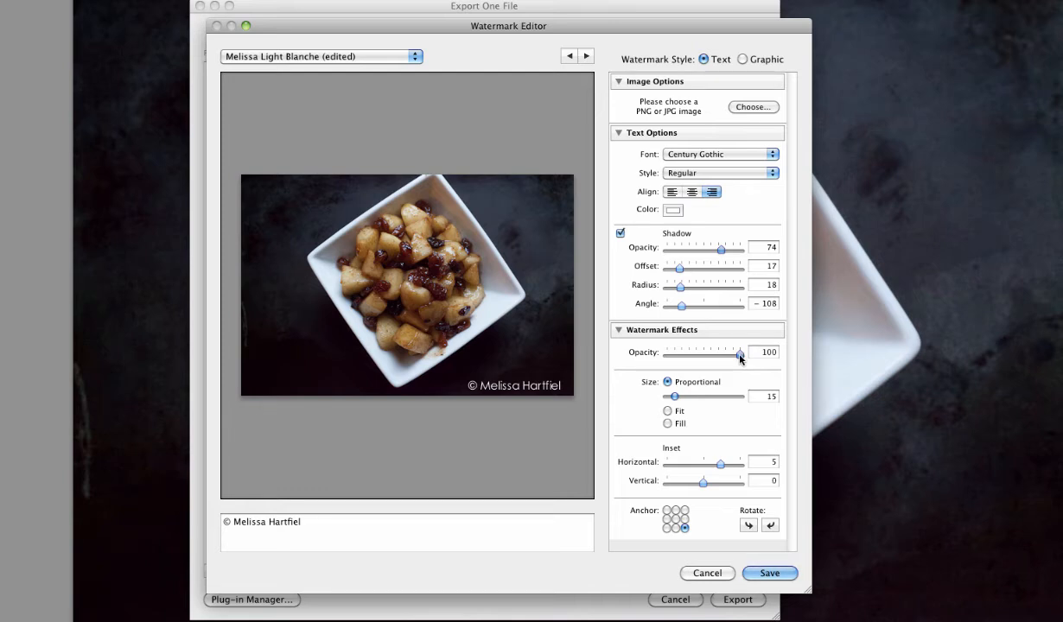
drag(741, 357, 685, 359)
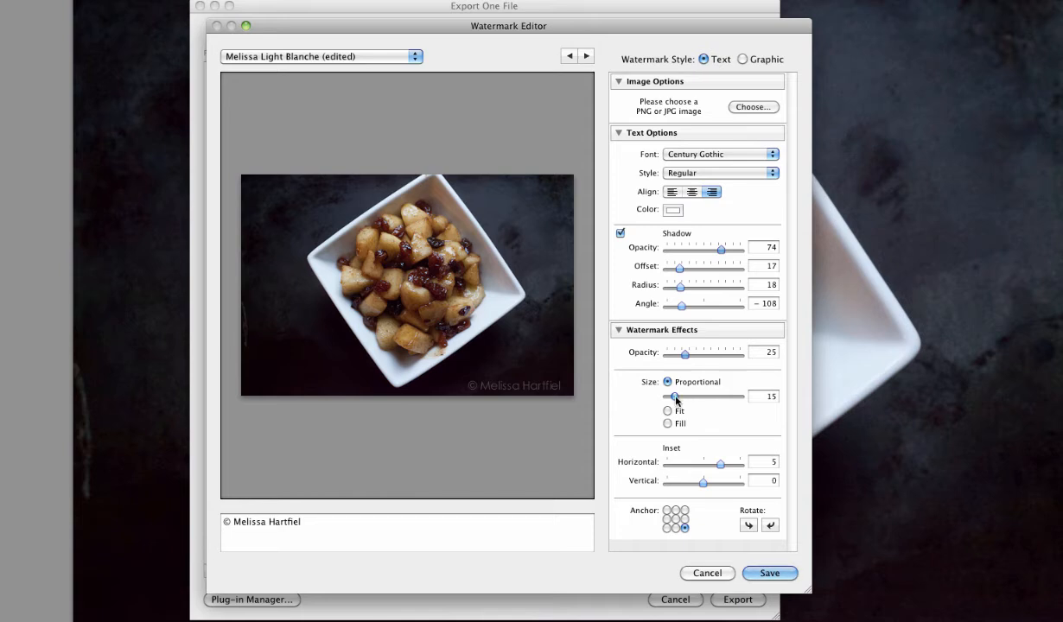
drag(676, 399, 673, 400)
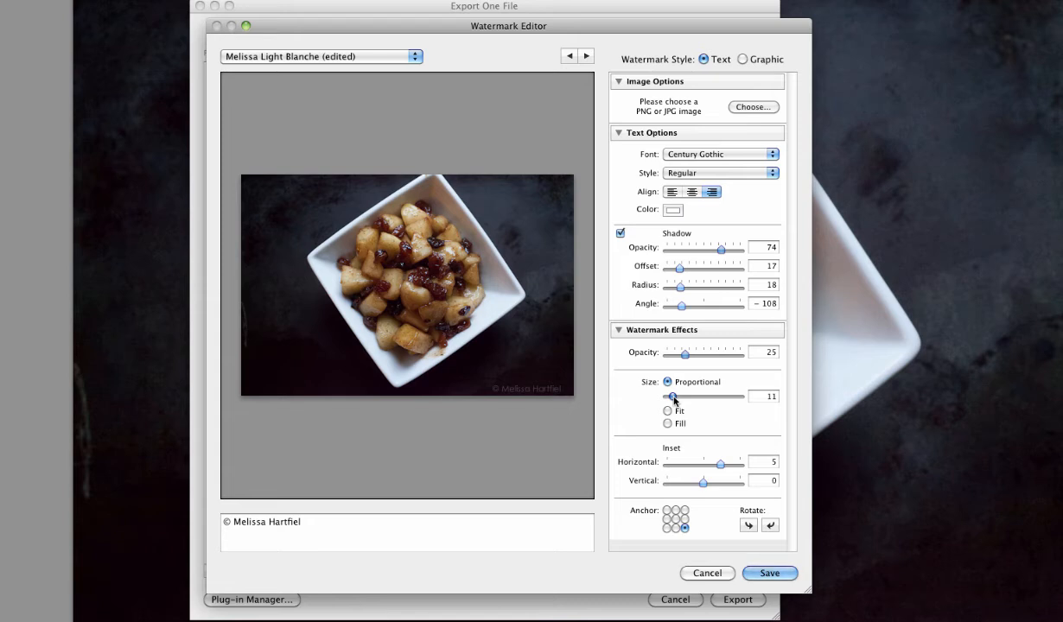
mouse_move(672, 397)
mouse_down()
mouse_move(695, 399)
mouse_move(672, 400)
mouse_up()
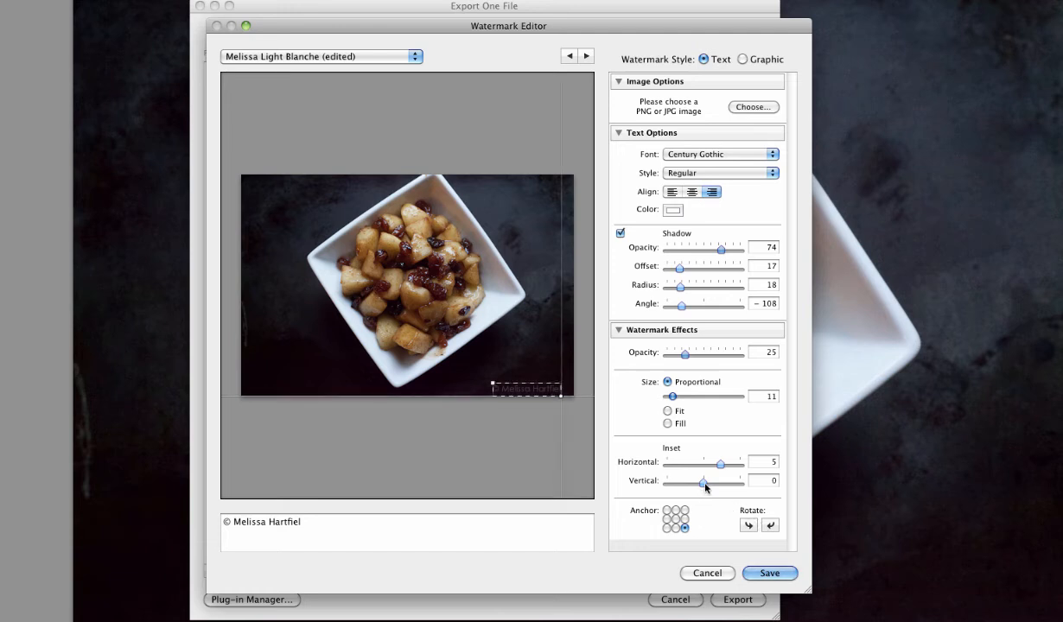
Try the center and upper-left anchors and a rotated watermark, restoring the lower-right anchor and horizontal text.
click(675, 519)
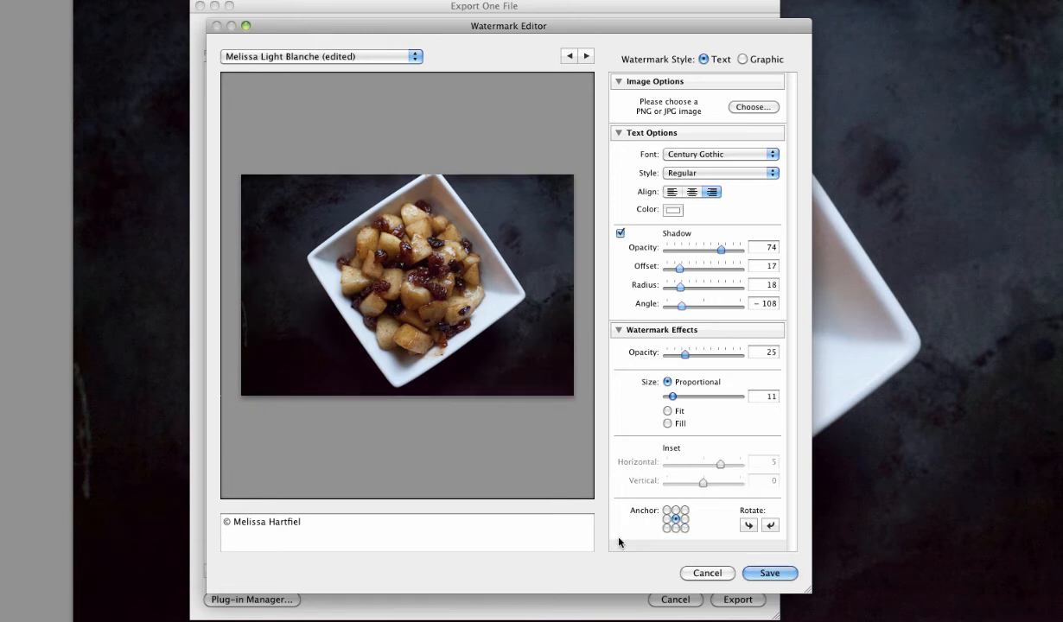
click(666, 510)
click(684, 529)
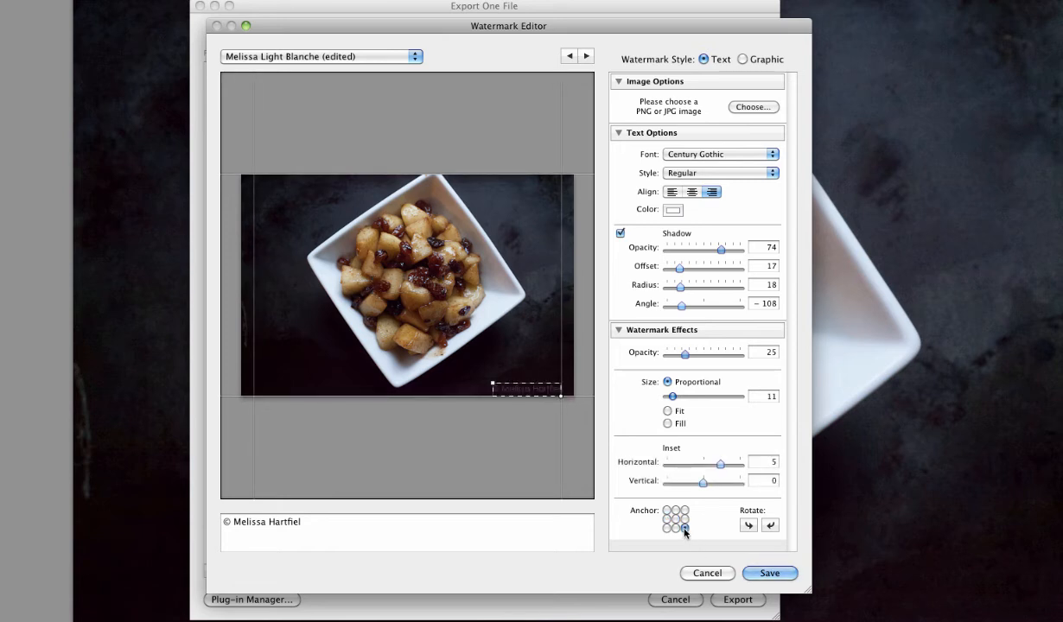
click(748, 525)
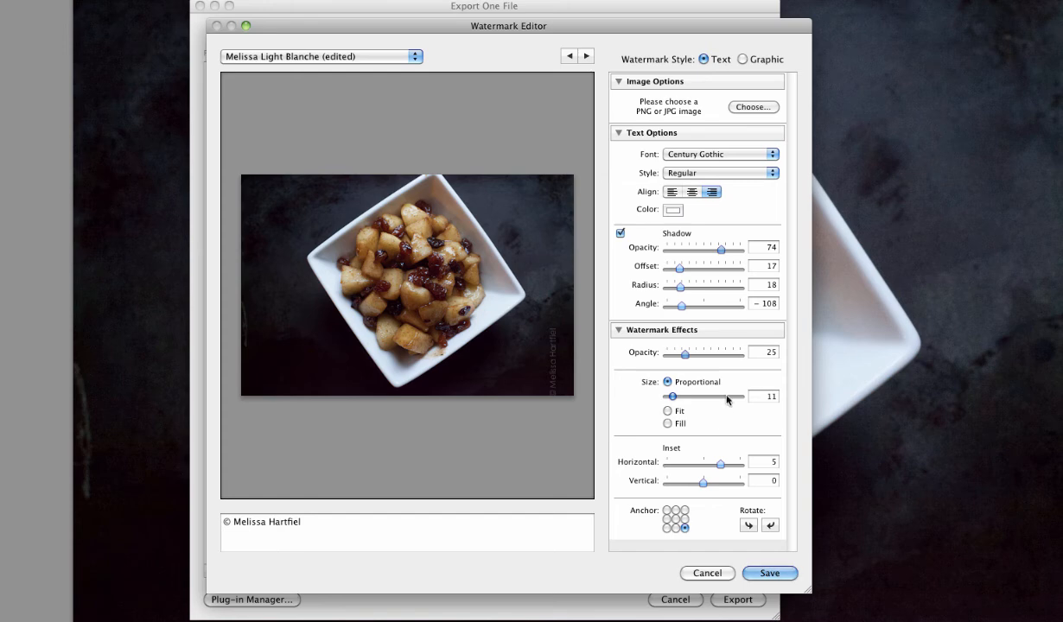
click(769, 525)
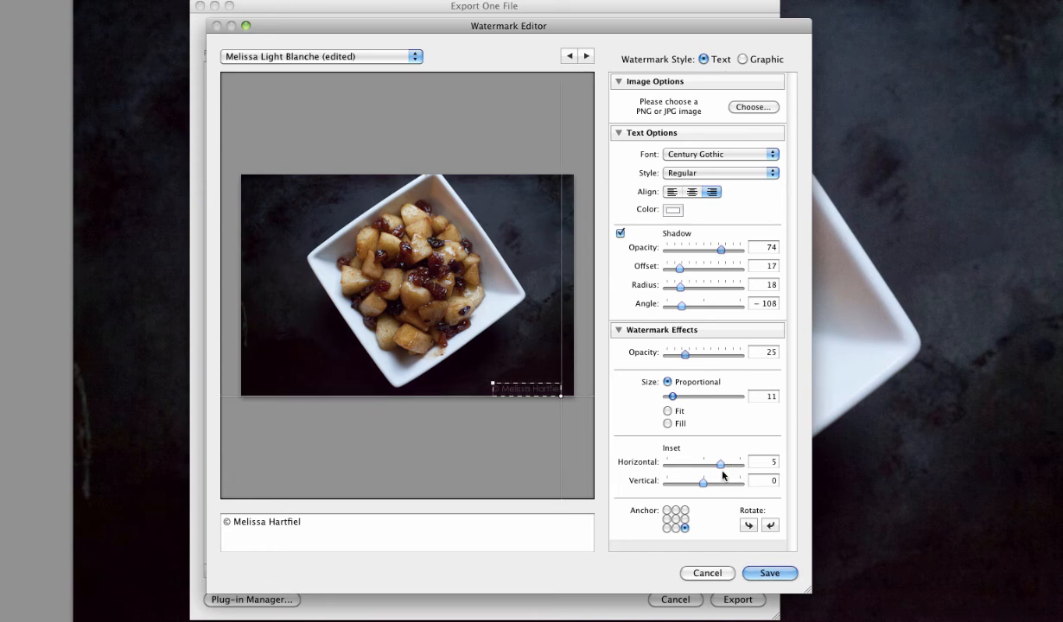
Set the watermark inset to 2 horizontal and 1 vertical, and save the settings as a new preset named with the photographer's first name plus "Test".
drag(721, 465, 707, 484)
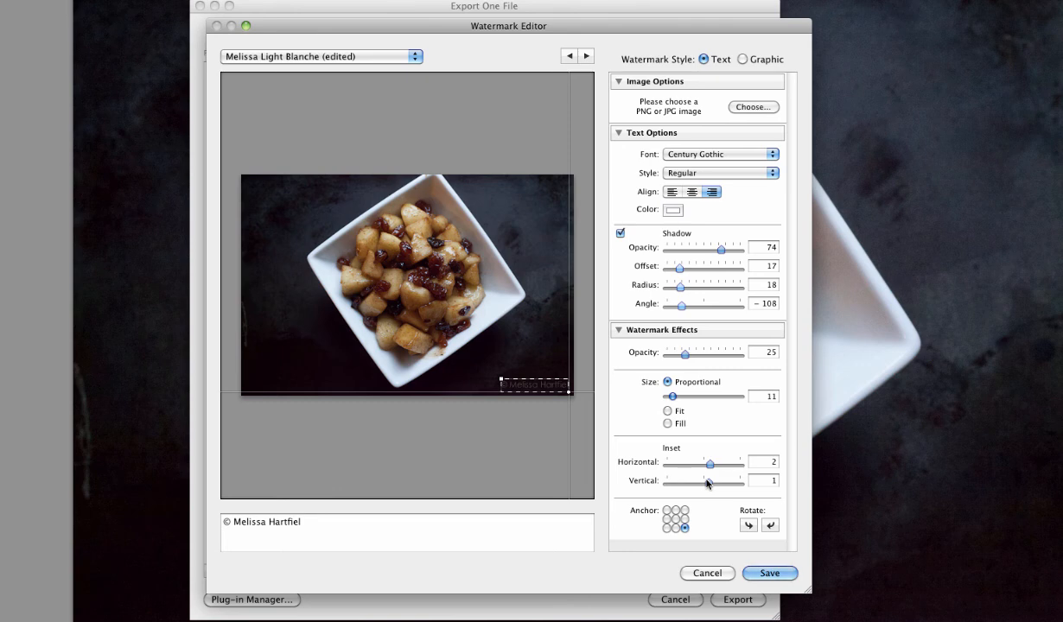
click(415, 57)
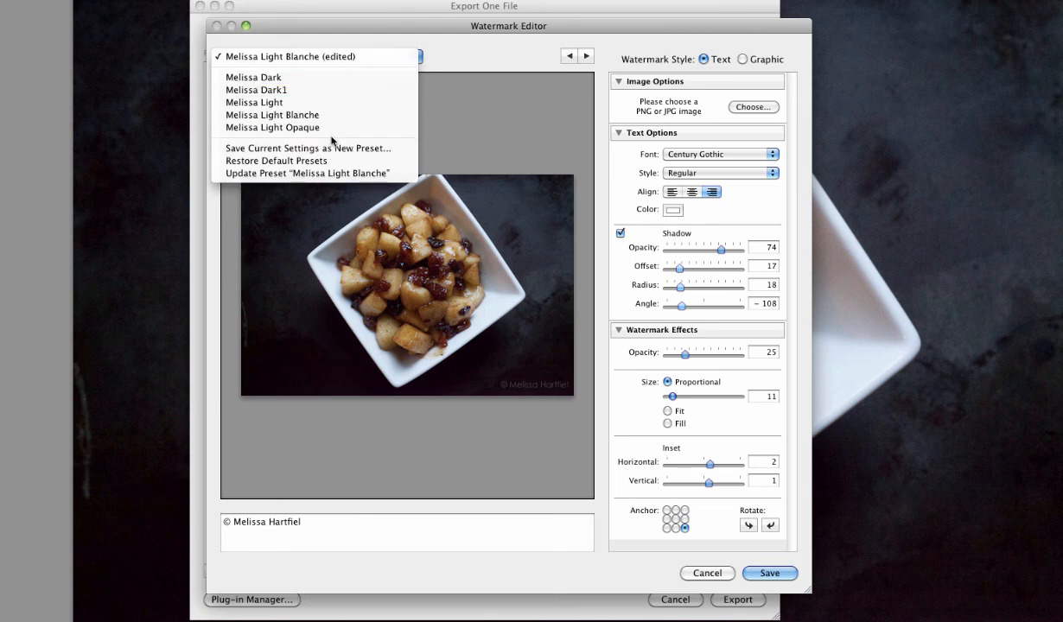
click(332, 151)
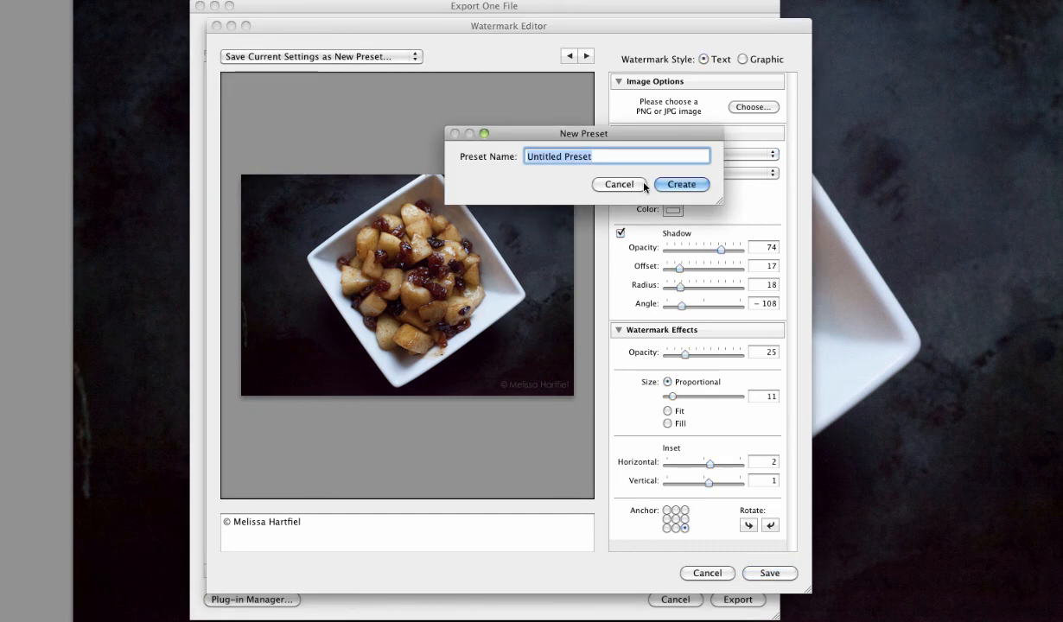
text(Melissa)
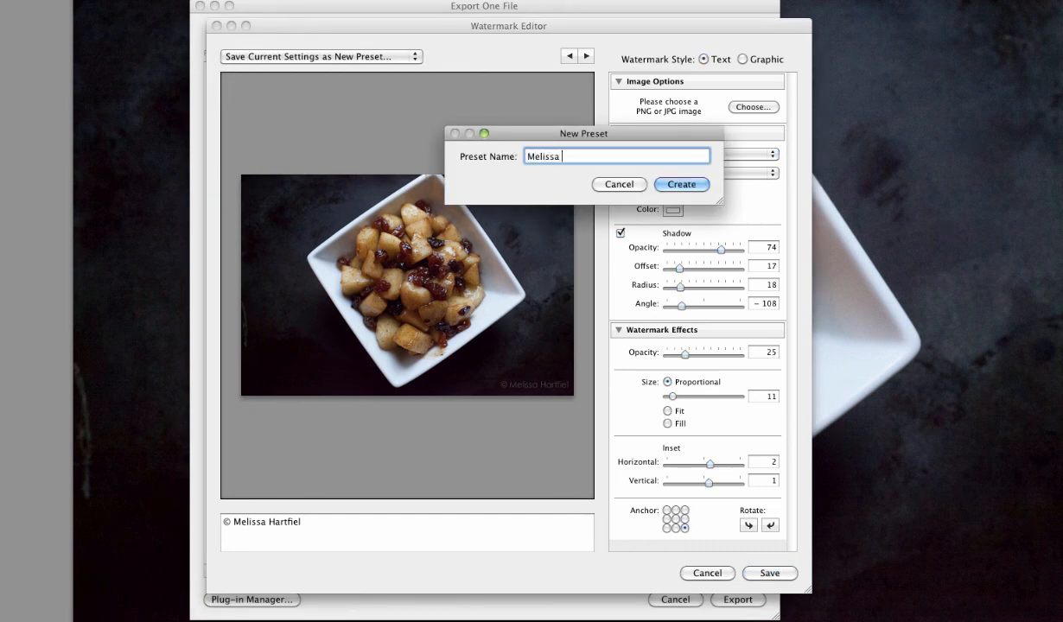
text( Test)
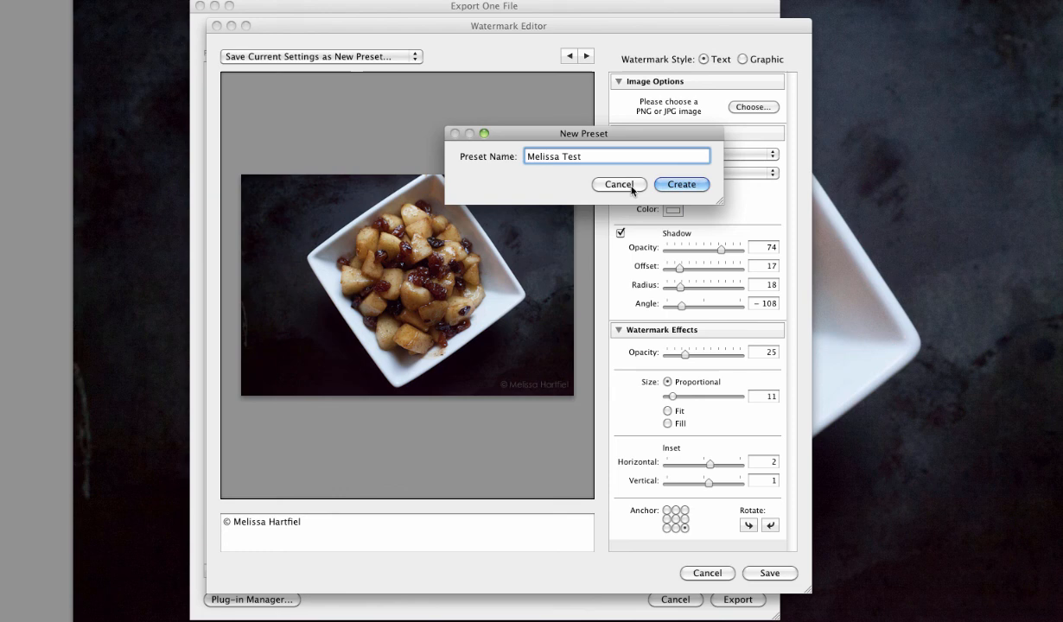
click(680, 182)
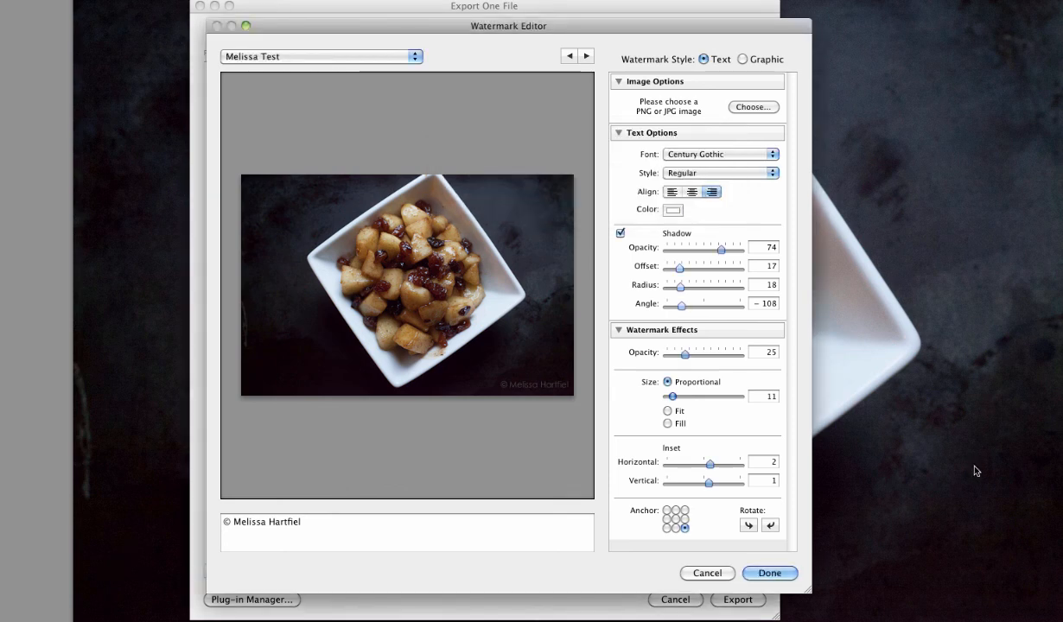
click(769, 573)
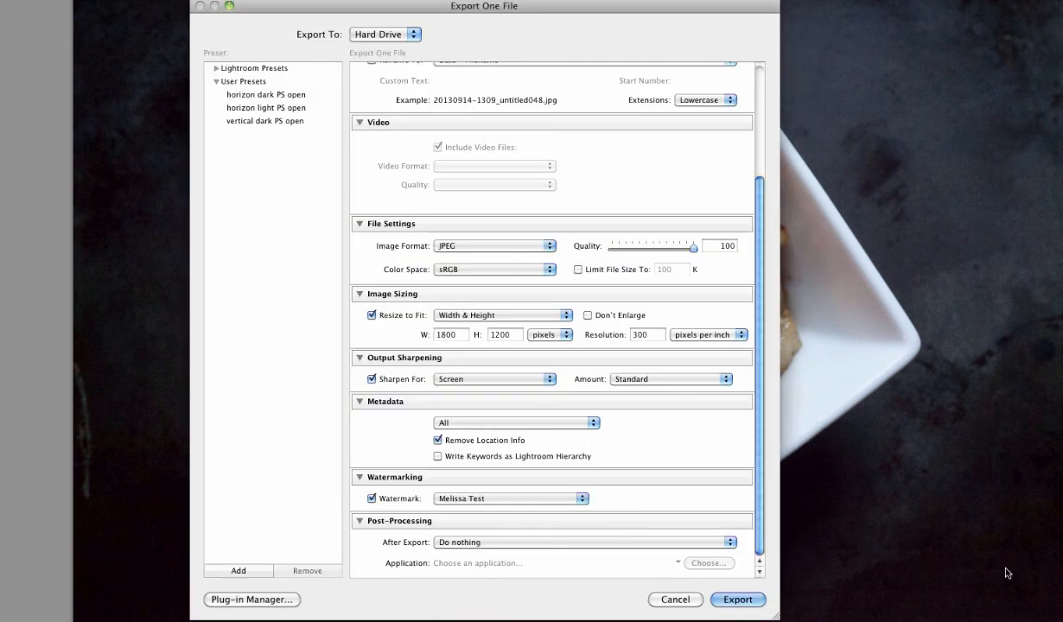